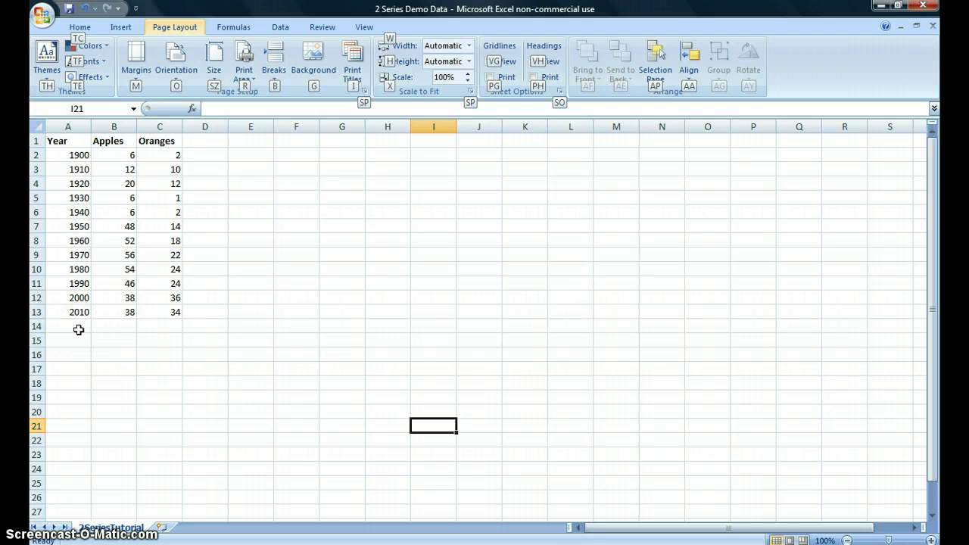
Insert a basic 2-D line chart of the Apples and Oranges columns (B1:C13).
{"action": "left_click", "coordinate": [78, 322]}
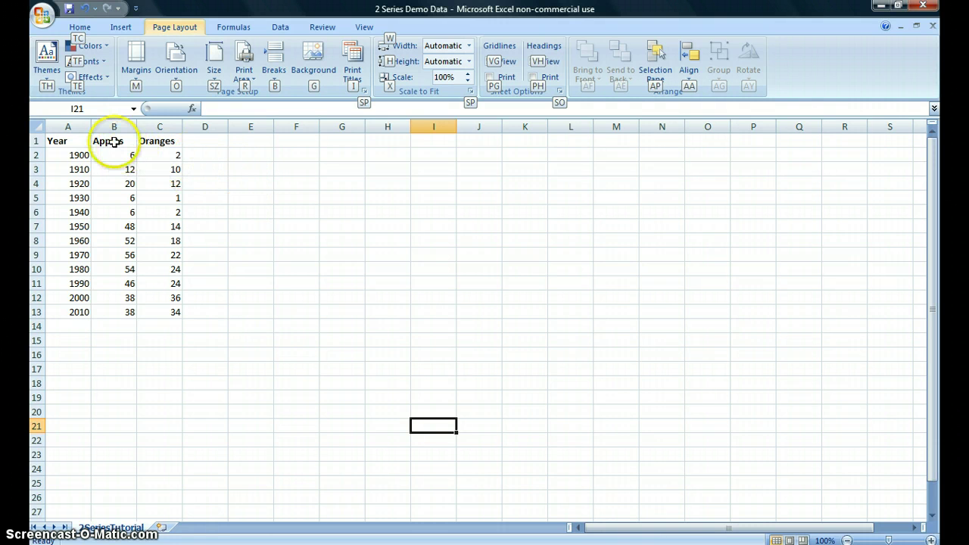
{"action": "left_click_drag", "start_coordinate": [115, 141], "coordinate": [152, 307]}
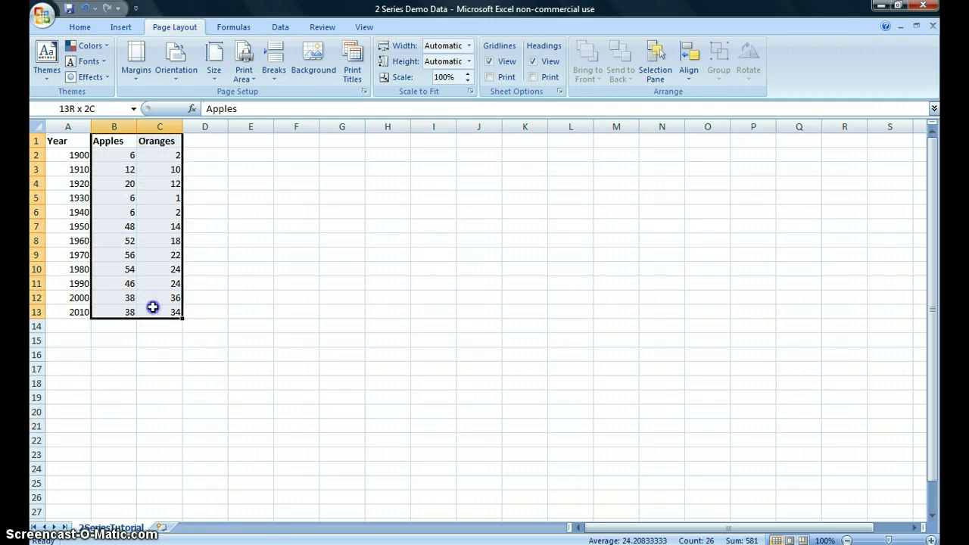
{"action": "left_click", "coordinate": [127, 28]}
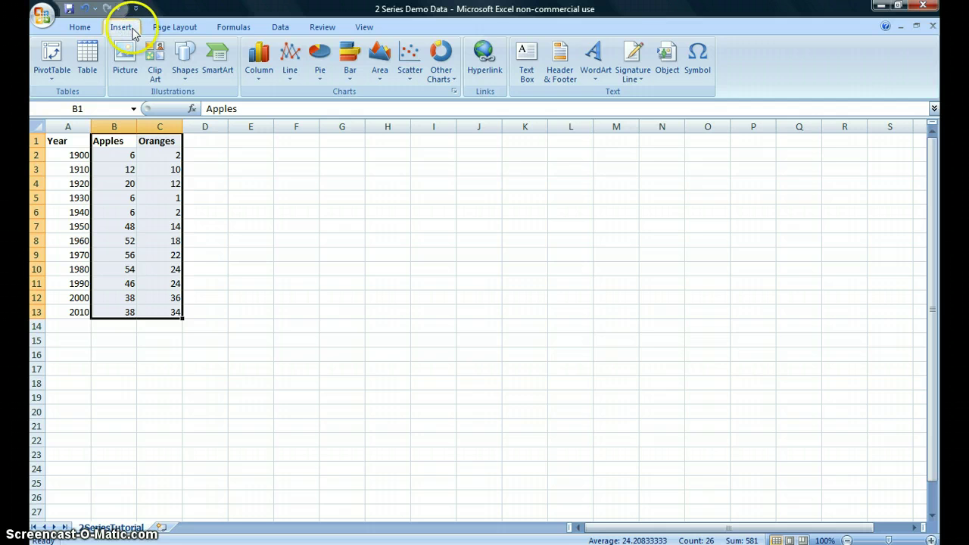
{"action": "left_click", "coordinate": [289, 61]}
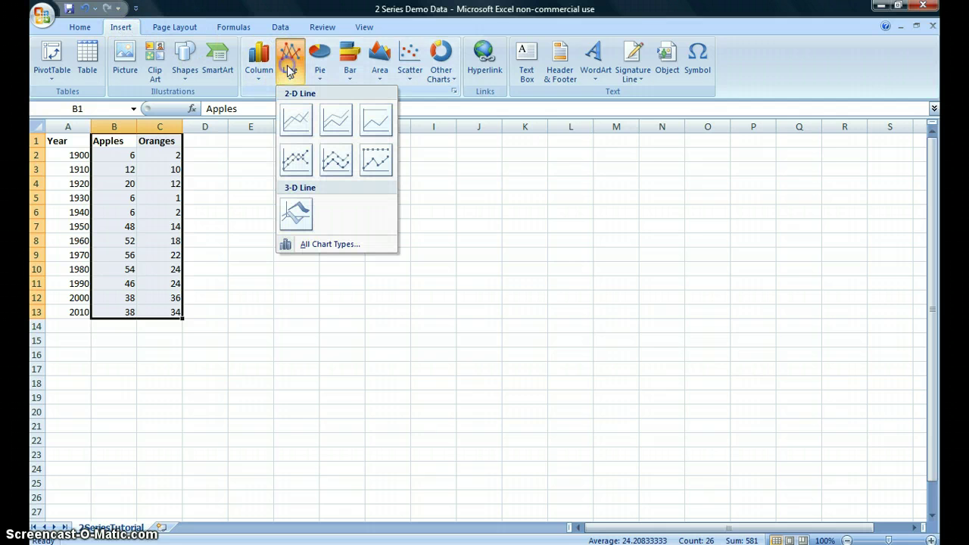
{"action": "left_click", "coordinate": [295, 123]}
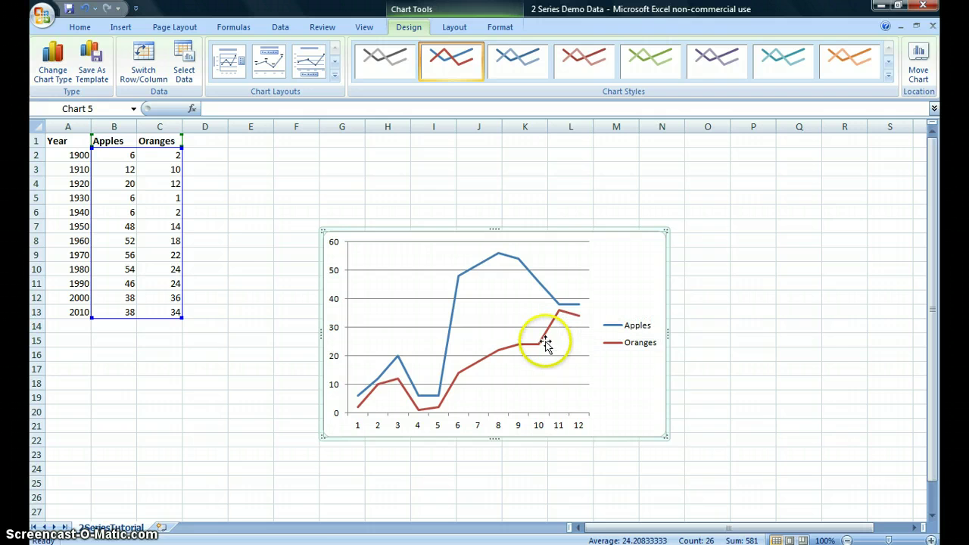
Use the years in A2:A13 (1900–2010) as the chart's horizontal axis labels.
{"action": "right_click", "coordinate": [458, 430]}
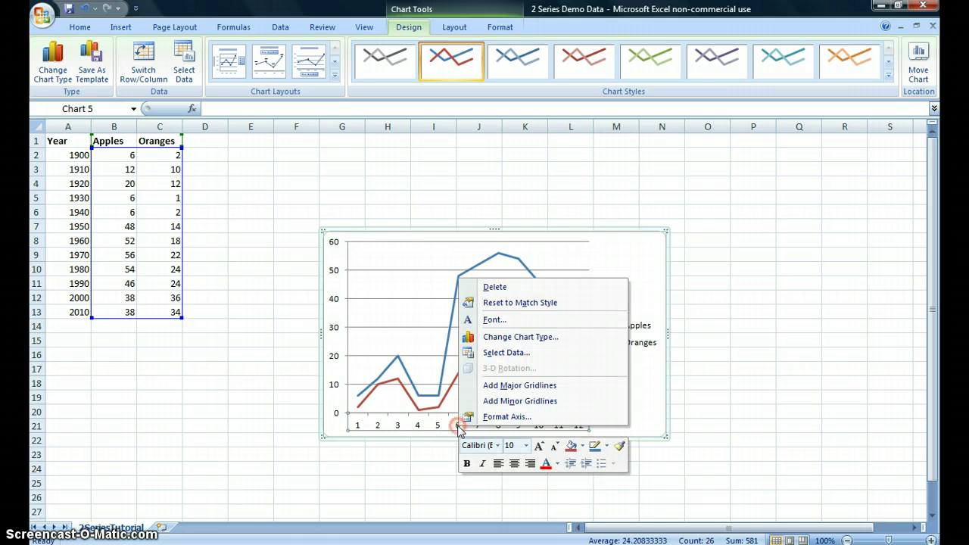
{"action": "left_click", "coordinate": [511, 353]}
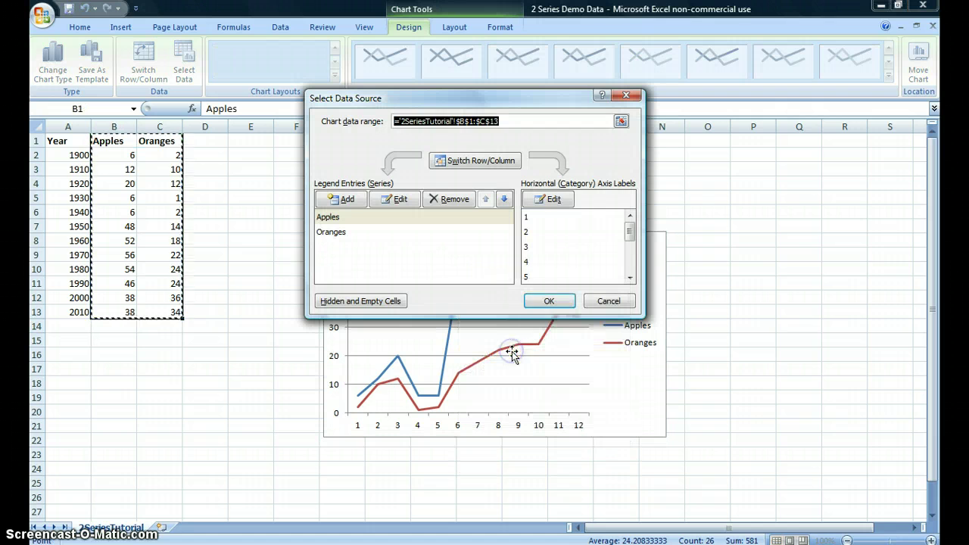
{"action": "left_click", "coordinate": [561, 203]}
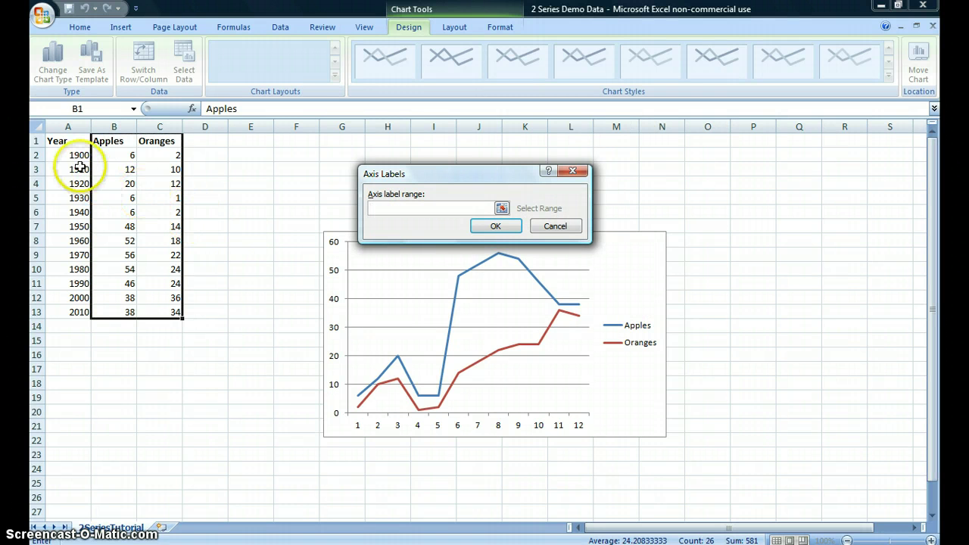
{"action": "left_click_drag", "start_coordinate": [81, 155], "coordinate": [70, 306]}
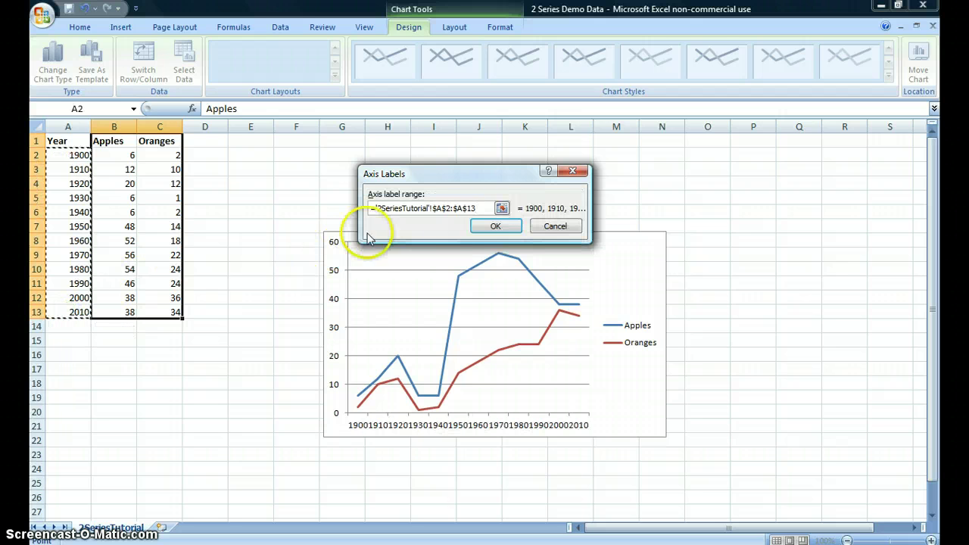
{"action": "left_click", "coordinate": [496, 225]}
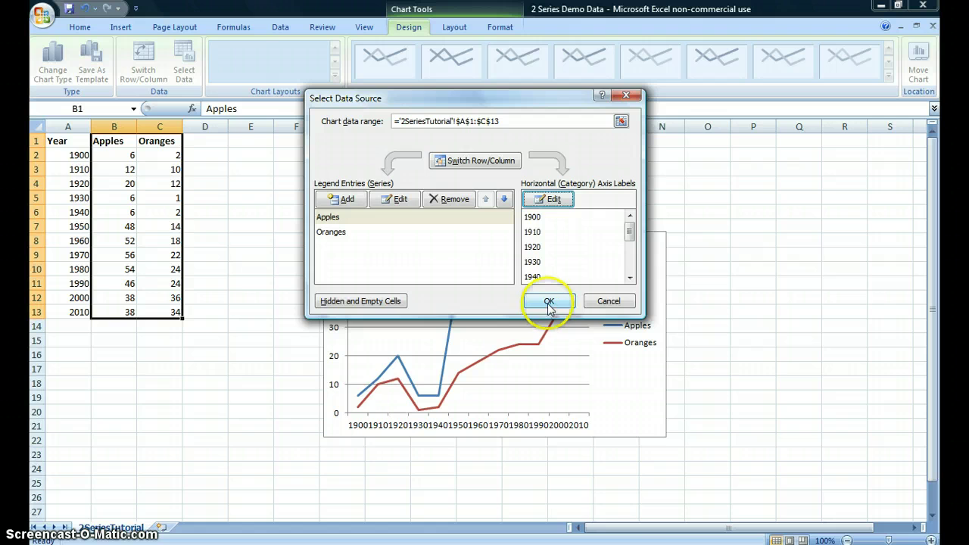
{"action": "left_click", "coordinate": [549, 302]}
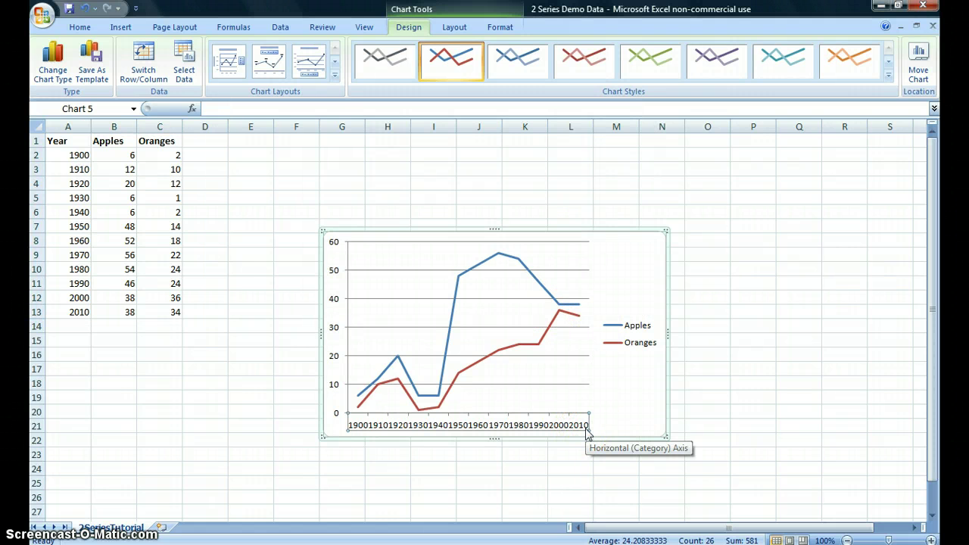
Enlarge the chart by stretching it rightward, upward and leftward so the year labels are readable.
{"action": "left_click_drag", "start_coordinate": [669, 335], "coordinate": [778, 338]}
{"action": "left_click_drag", "start_coordinate": [552, 227], "coordinate": [552, 195]}
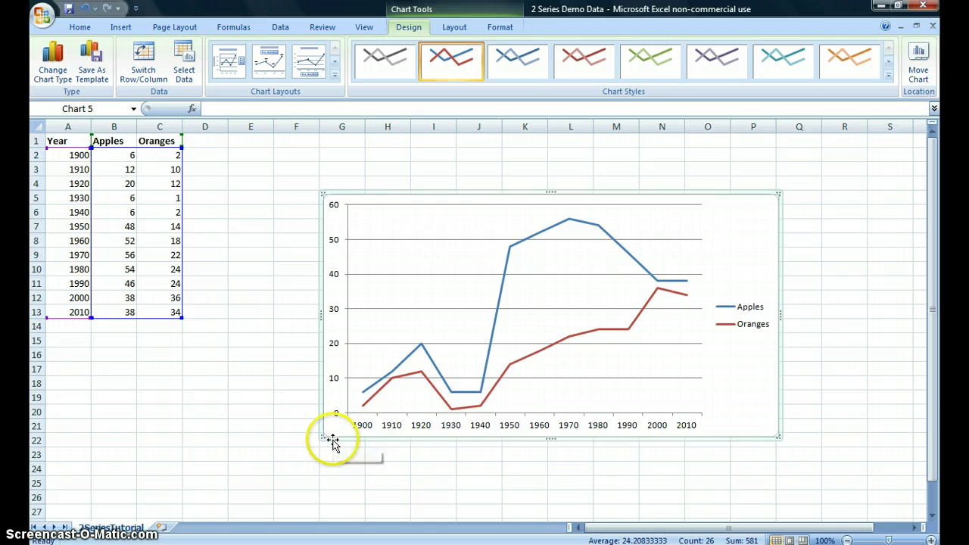
{"action": "left_click_drag", "start_coordinate": [320, 314], "coordinate": [290, 313]}
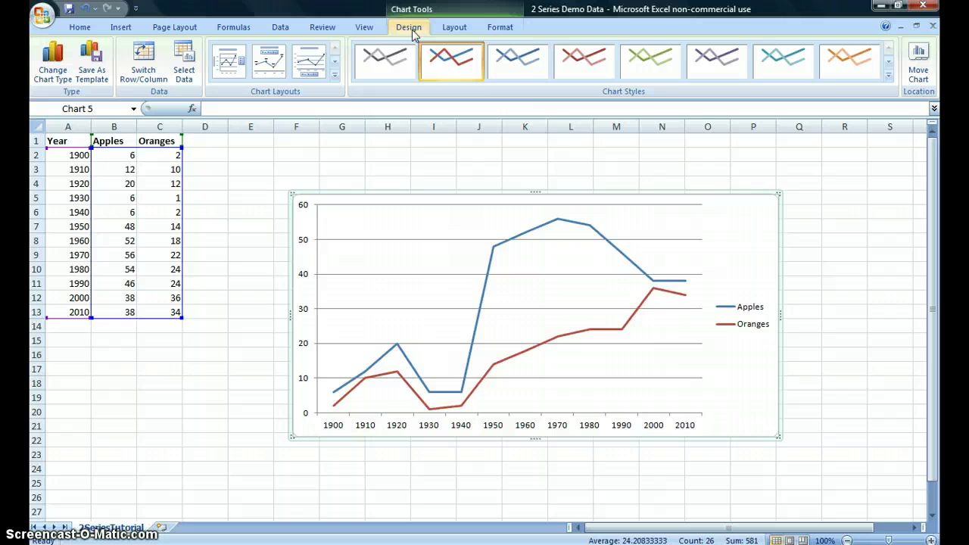
Add a title above the chart reading 'Average Consumption of Fruit per Adult per Year'.
{"action": "left_click", "coordinate": [447, 29]}
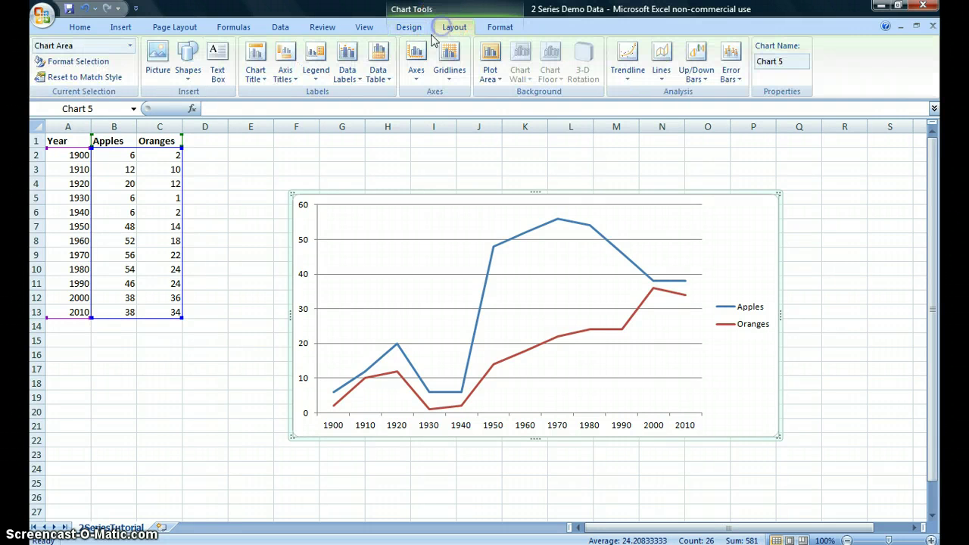
{"action": "left_click", "coordinate": [256, 74]}
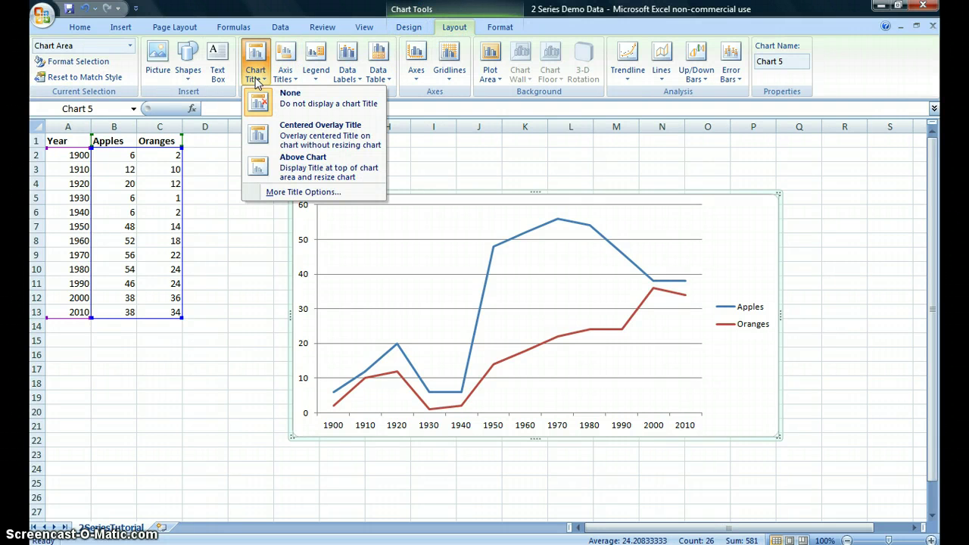
{"action": "left_click", "coordinate": [286, 173]}
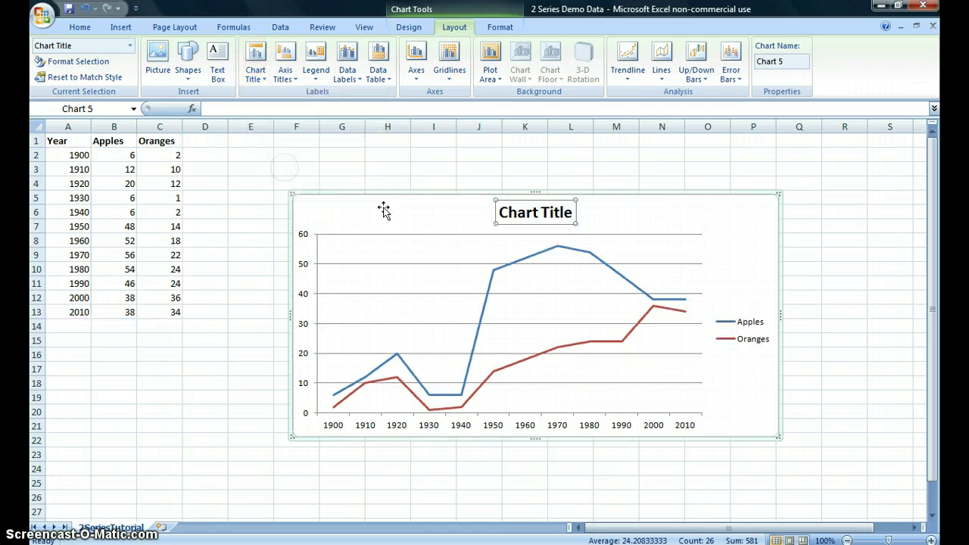
{"action": "triple_click", "coordinate": [524, 225]}
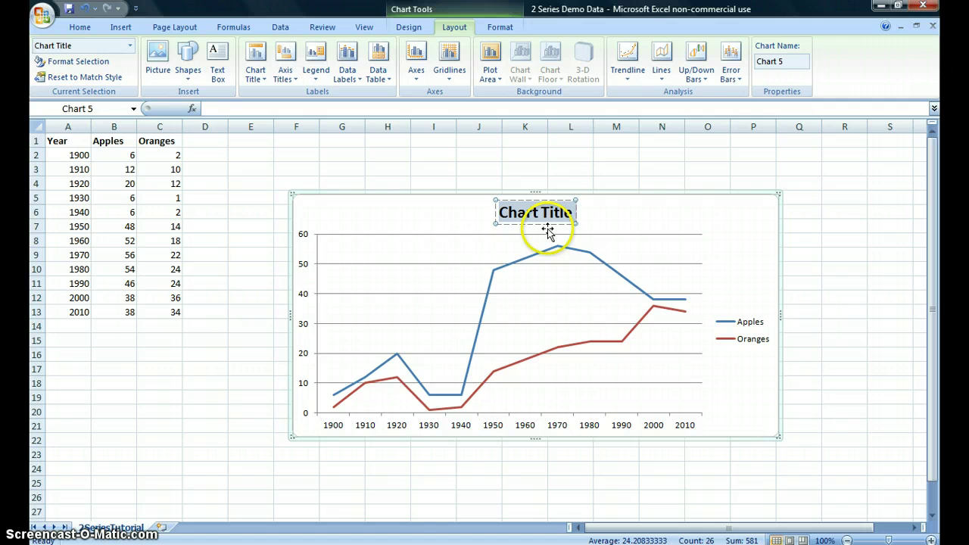
{"action": "type", "text": "Average Consumption of"}
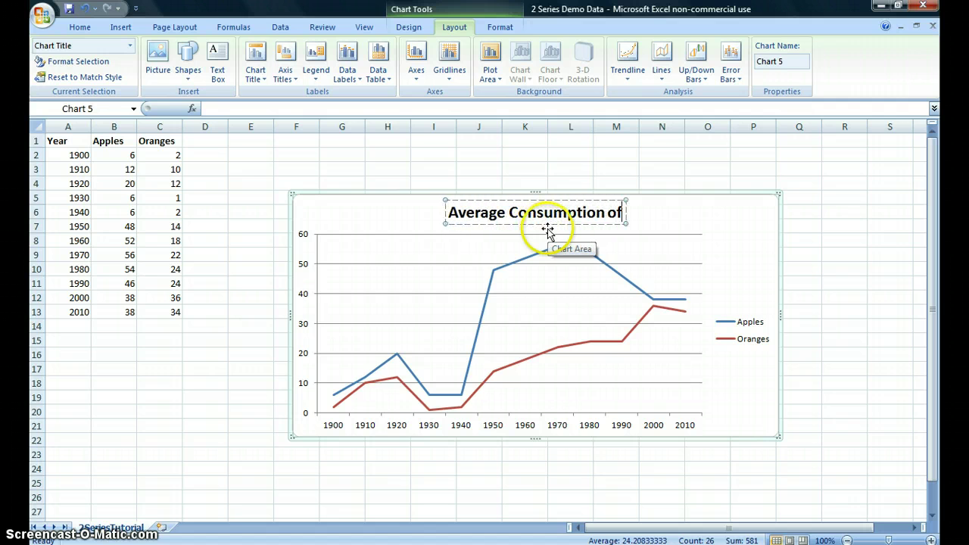
{"action": "type", "text": " Fruit"}
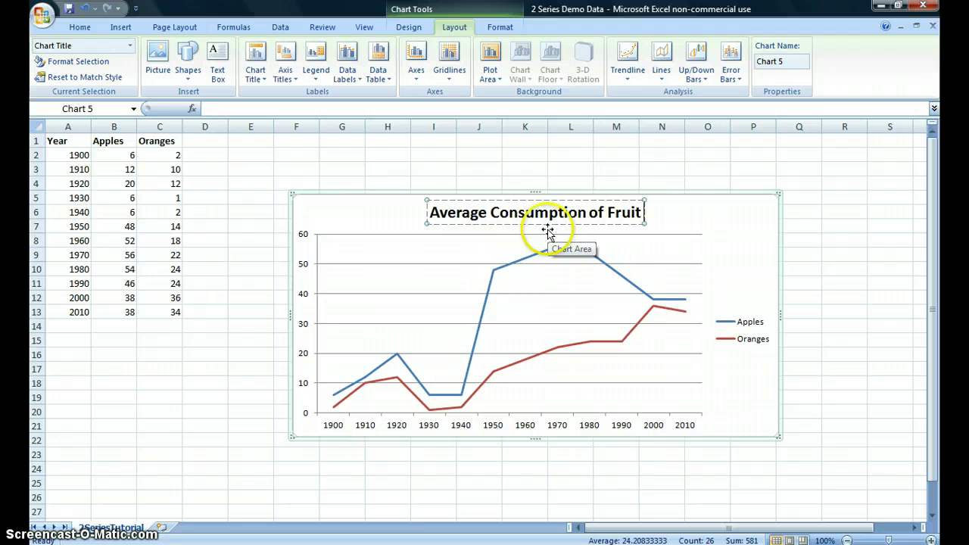
{"action": "type", "text": " per Adu"}
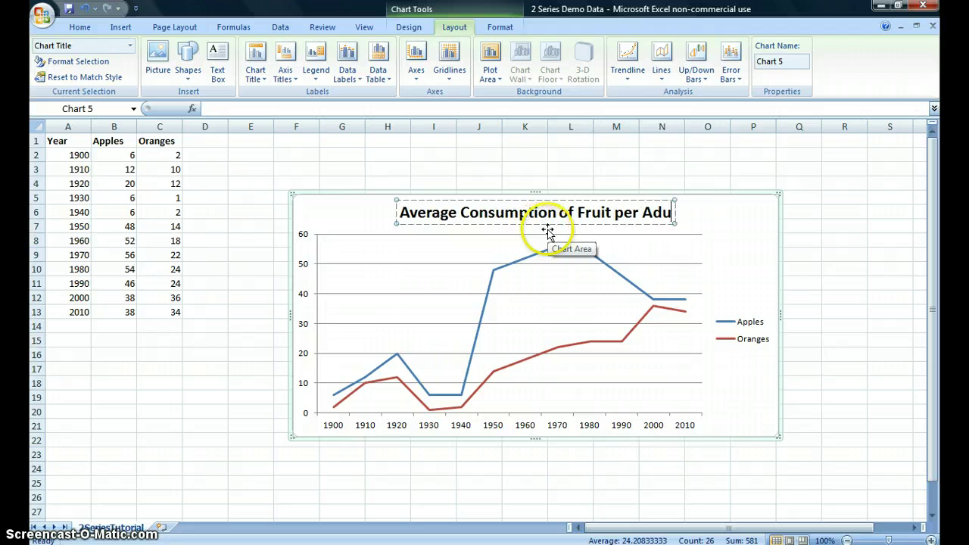
{"action": "type", "text": "lt per Year"}
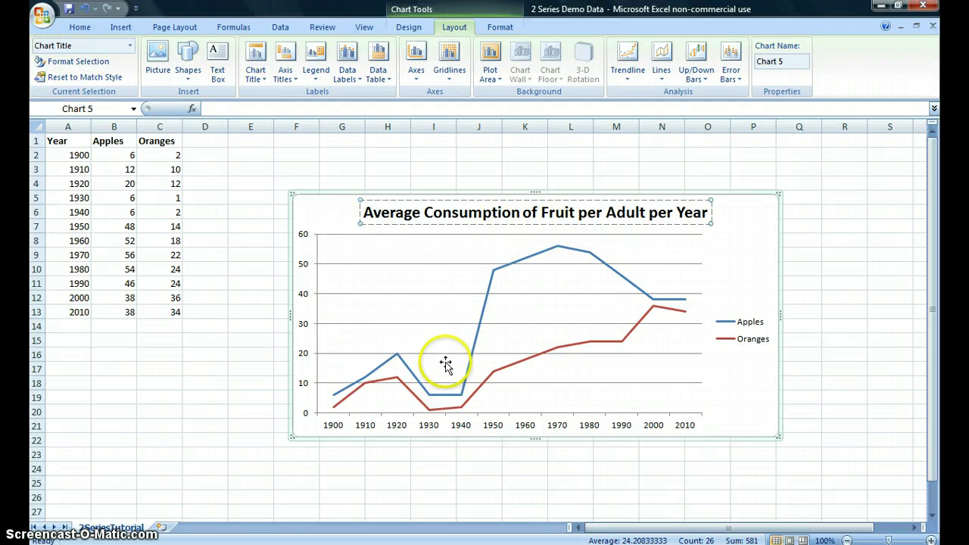
{"action": "left_click", "coordinate": [578, 402]}
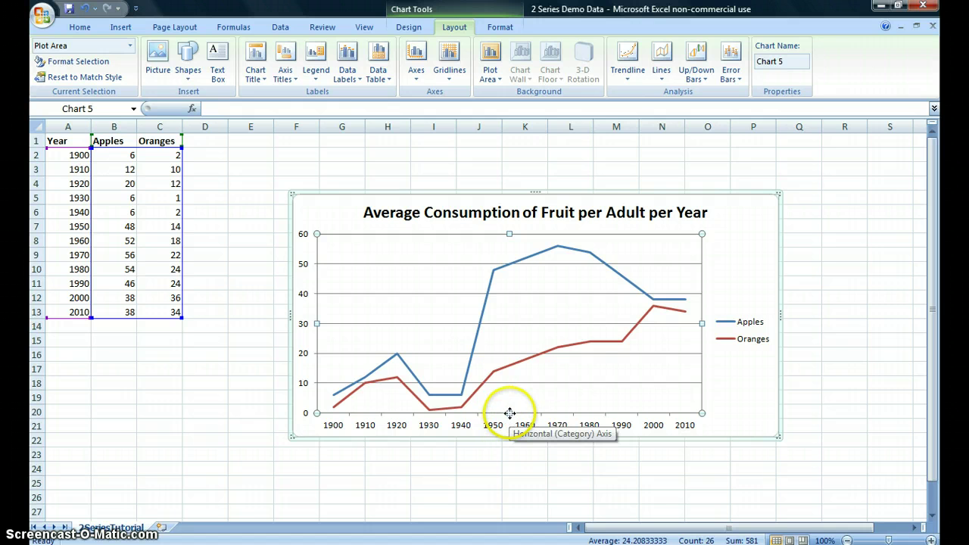
Raise the plot area's bottom edge to leave empty space beneath the year labels.
{"action": "left_click", "coordinate": [533, 409]}
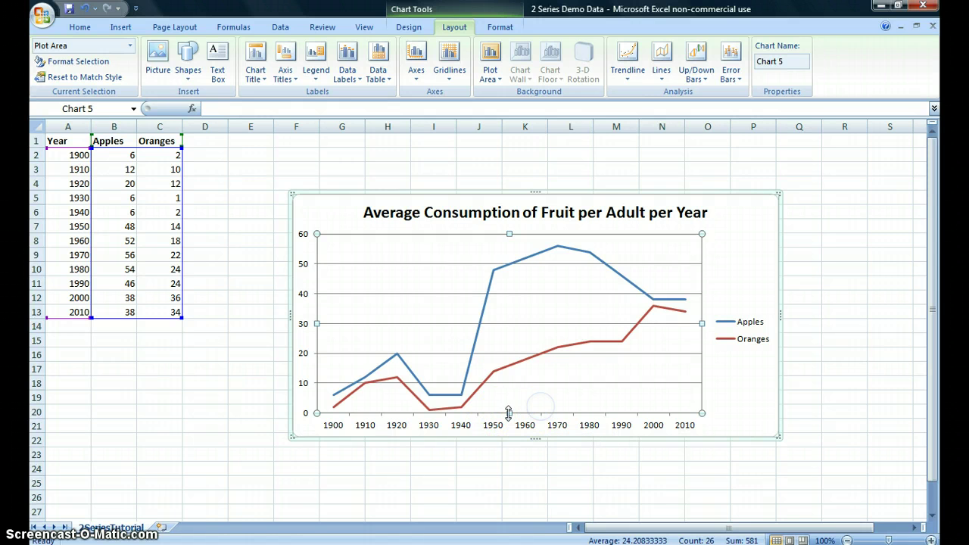
{"action": "left_click", "coordinate": [508, 413]}
{"action": "left_click_drag", "start_coordinate": [511, 397], "coordinate": [511, 394]}
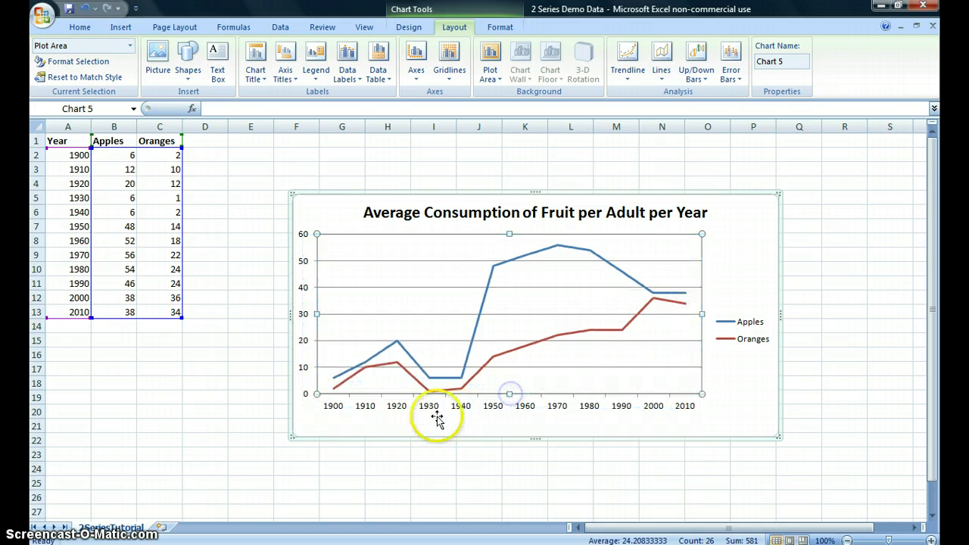
Add a 9-point data source note text box below the year labels, widened to fit one line.
{"action": "left_click", "coordinate": [121, 29]}
{"action": "left_click", "coordinate": [526, 62]}
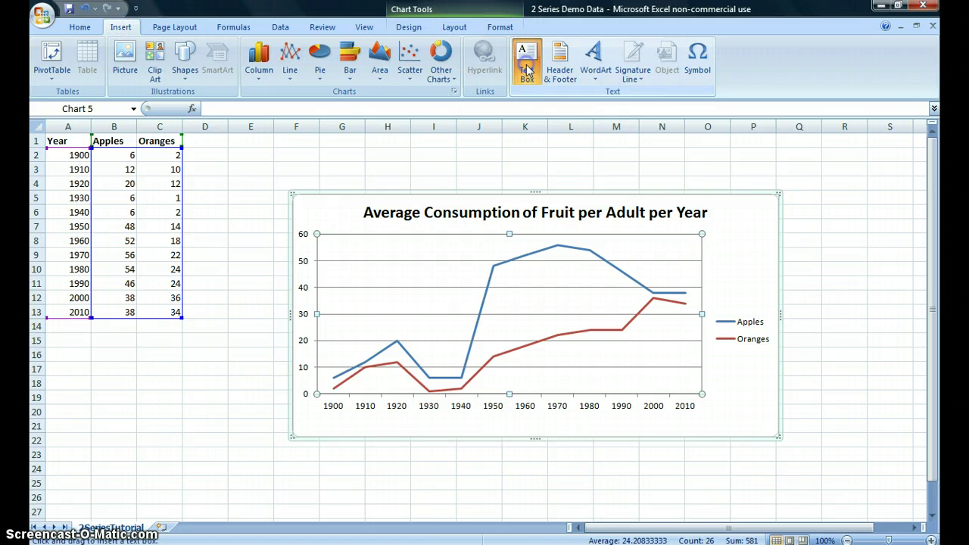
{"action": "left_click_drag", "start_coordinate": [305, 415], "coordinate": [308, 421]}
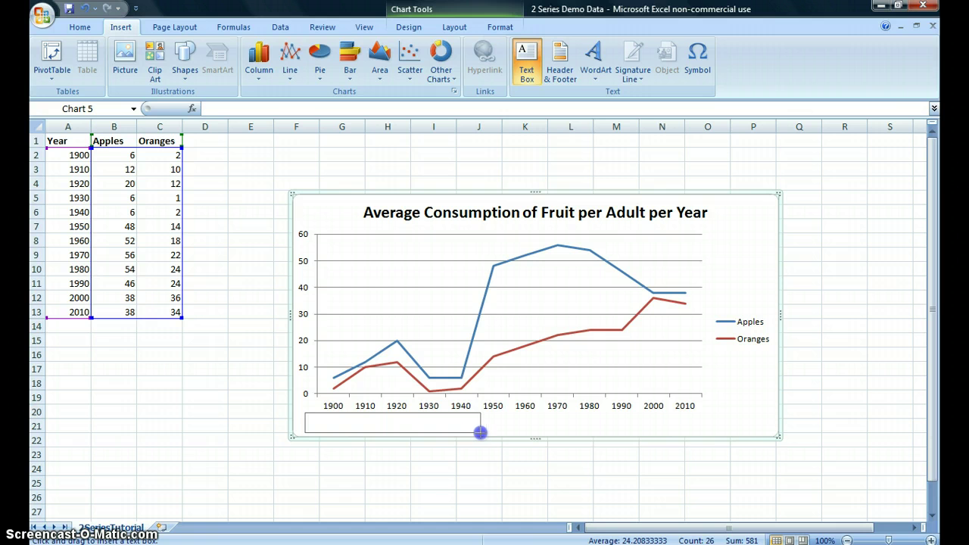
{"action": "left_click_drag", "start_coordinate": [479, 432], "coordinate": [480, 431]}
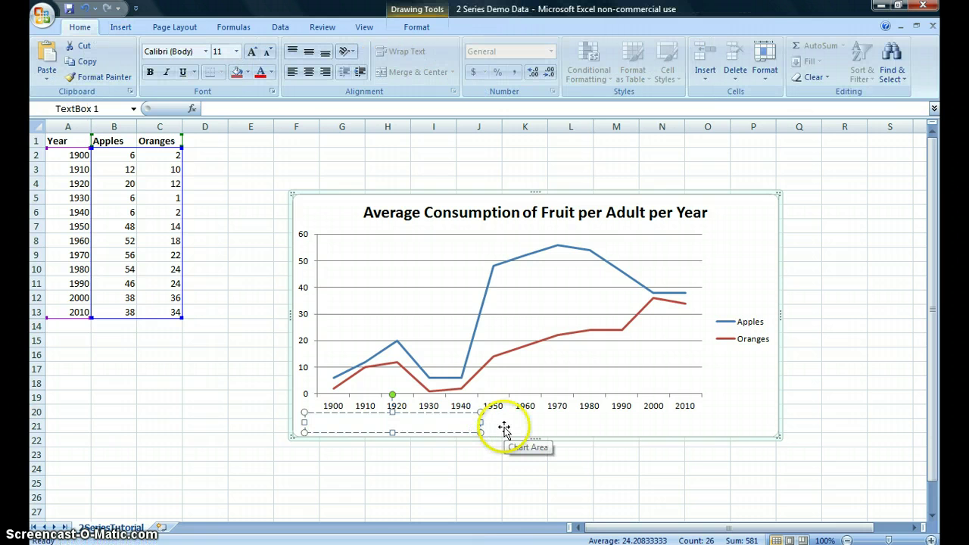
{"action": "left_click", "coordinate": [237, 52]}
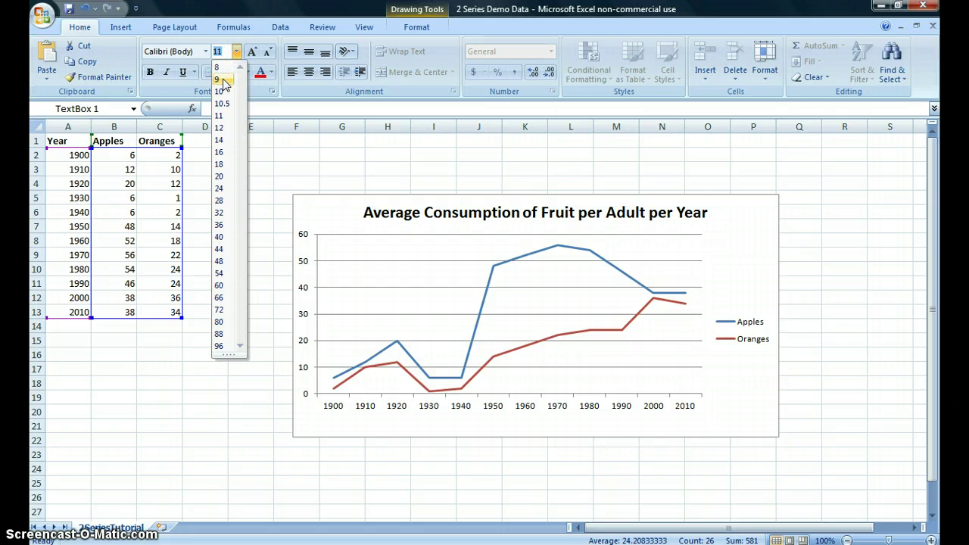
{"action": "left_click", "coordinate": [222, 79]}
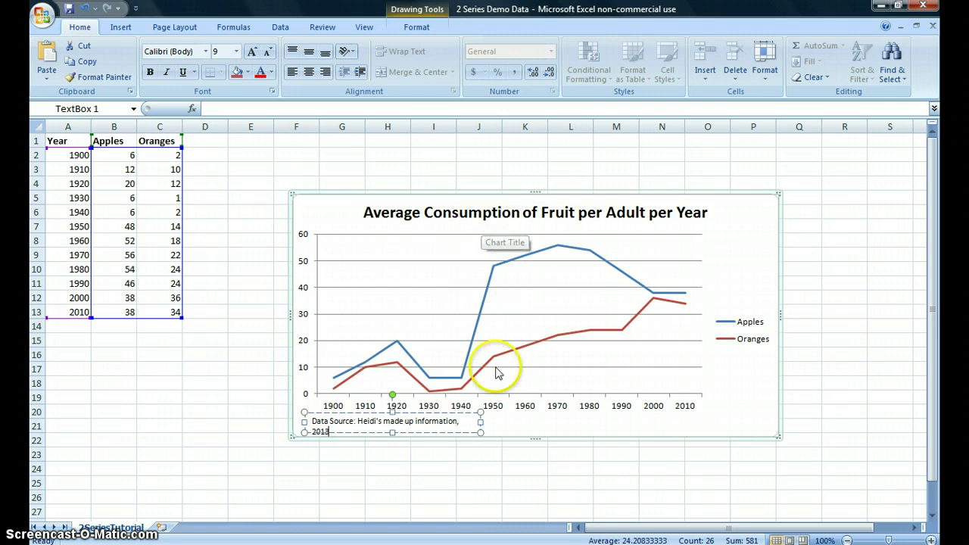
{"action": "left_click", "coordinate": [478, 421]}
{"action": "left_click_drag", "start_coordinate": [479, 422], "coordinate": [560, 421]}
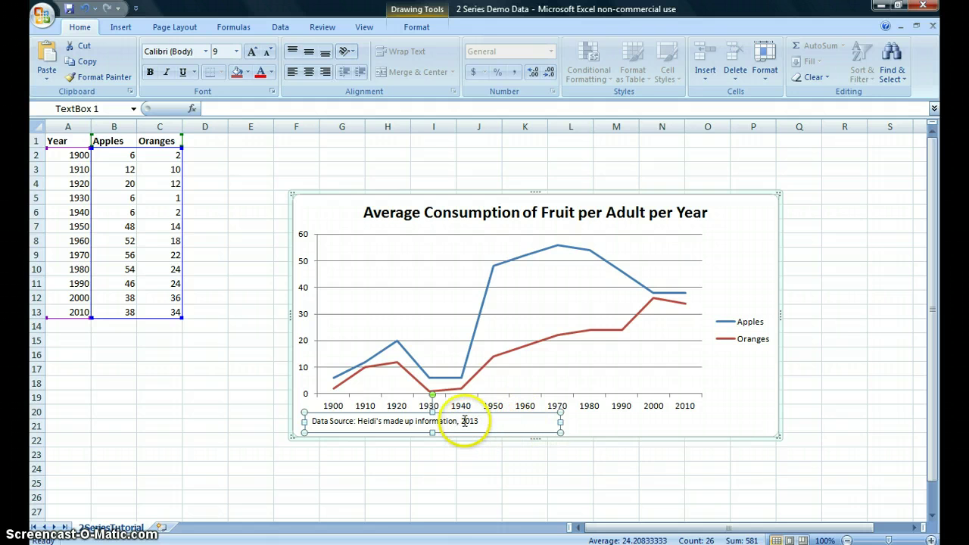
{"action": "left_click_drag", "start_coordinate": [430, 409], "coordinate": [432, 409]}
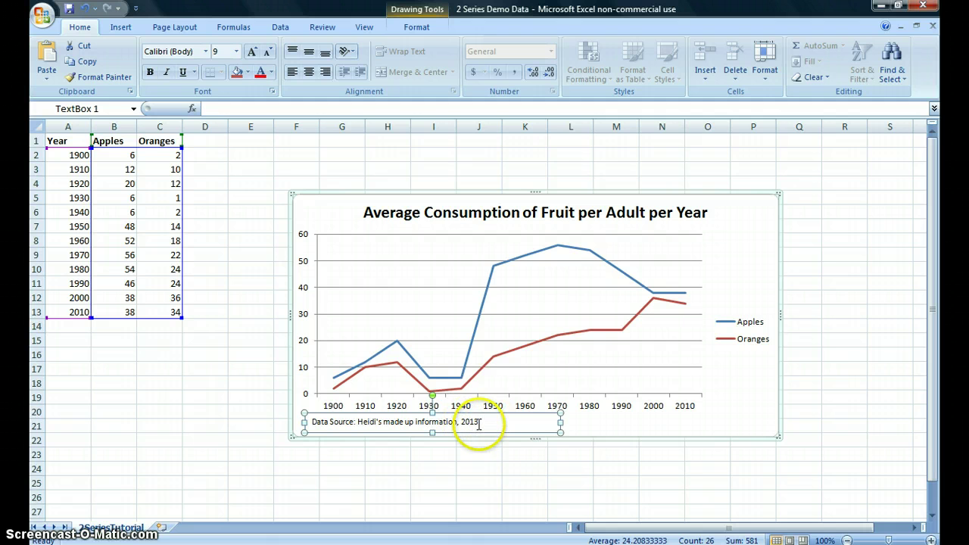
Move the Apples and Oranges legend into the plot's top-left corner.
{"action": "left_click", "coordinate": [745, 408]}
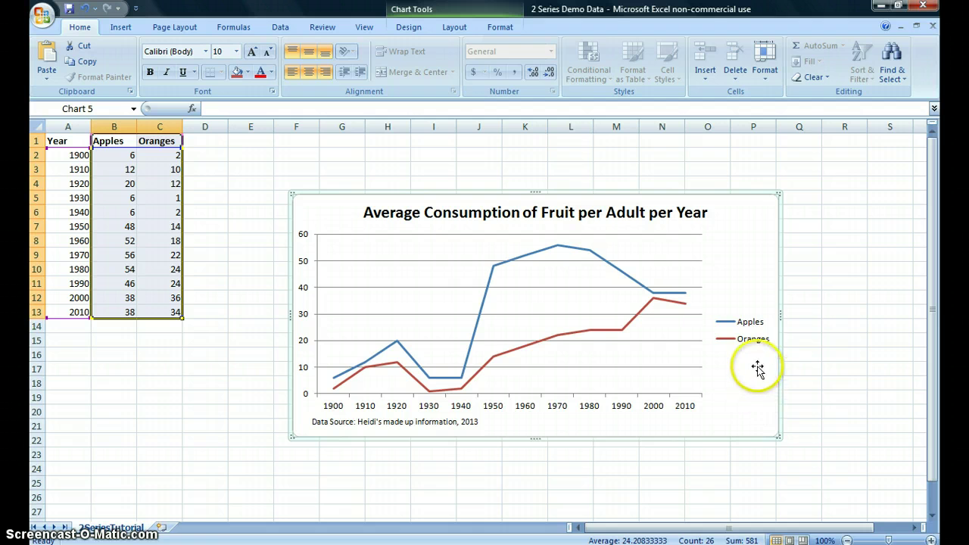
{"action": "left_click", "coordinate": [750, 333]}
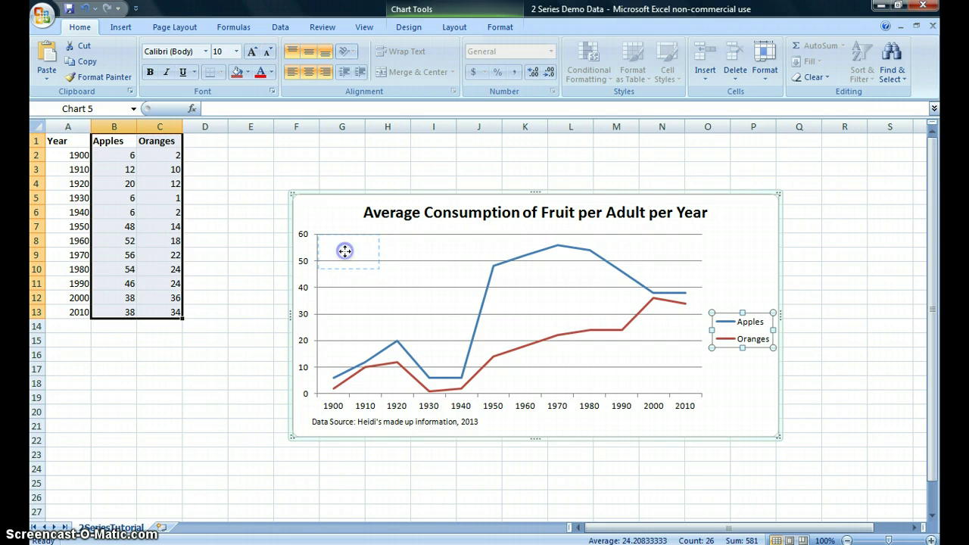
{"action": "left_click_drag", "start_coordinate": [344, 251], "coordinate": [345, 252]}
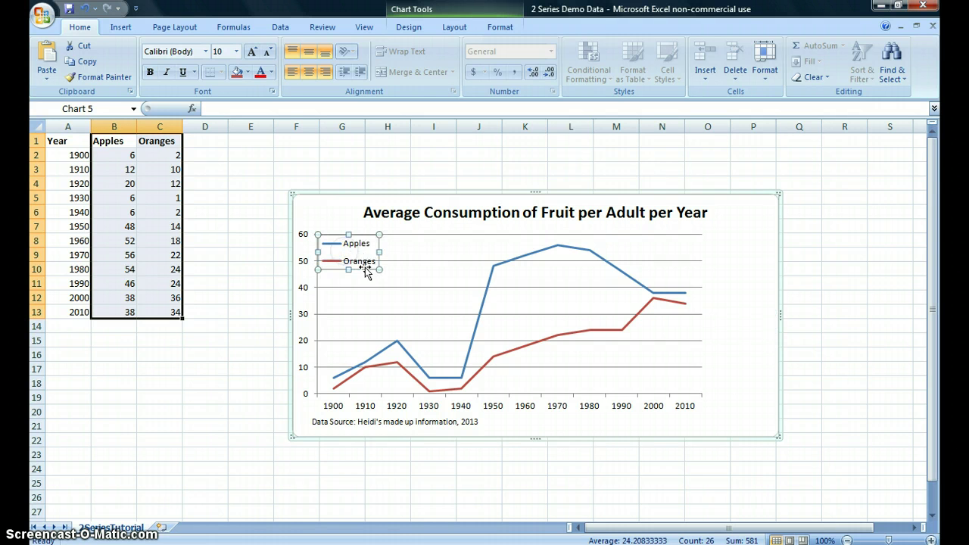
Widen the plot area into the freed space on the chart's right side.
{"action": "left_click", "coordinate": [676, 340]}
{"action": "left_click_drag", "start_coordinate": [746, 316], "coordinate": [747, 315]}
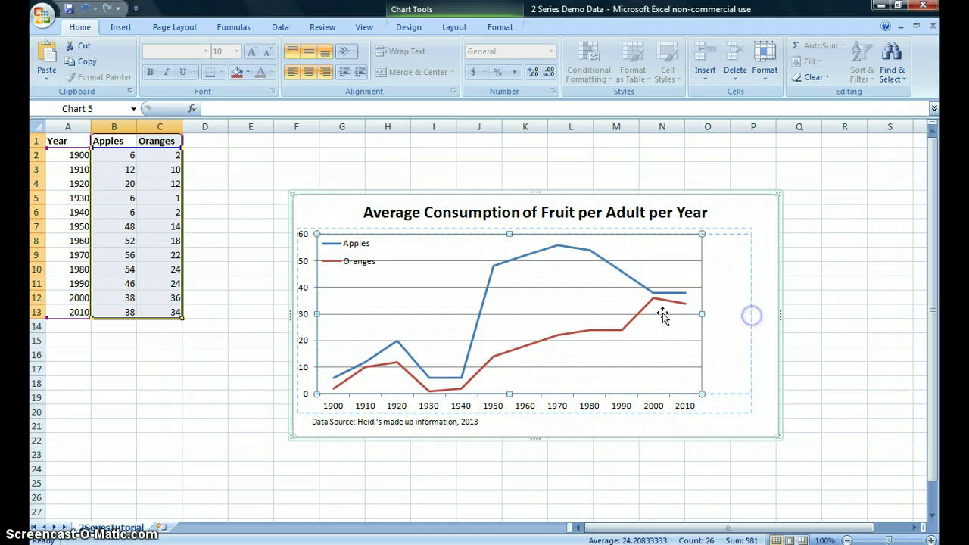
{"action": "left_click", "coordinate": [355, 262]}
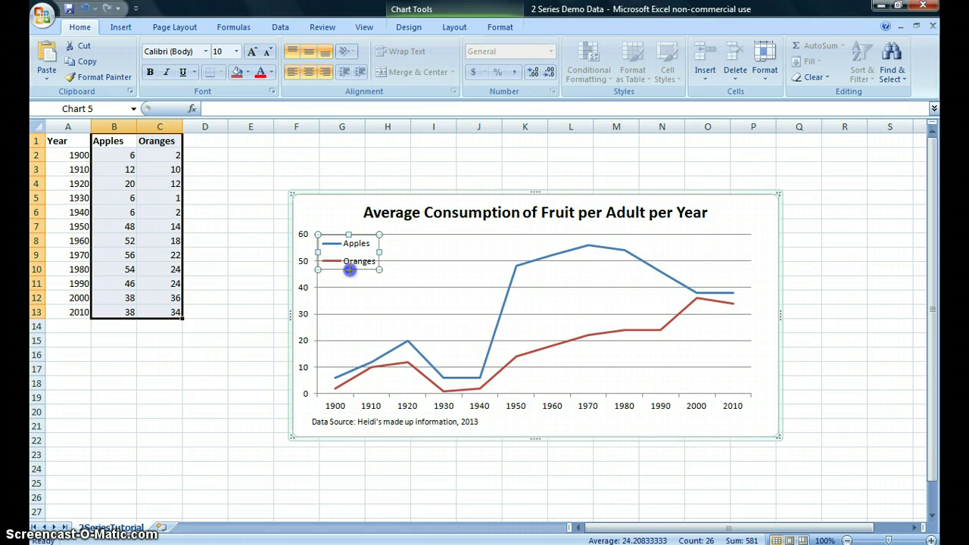
{"action": "left_click", "coordinate": [371, 281]}
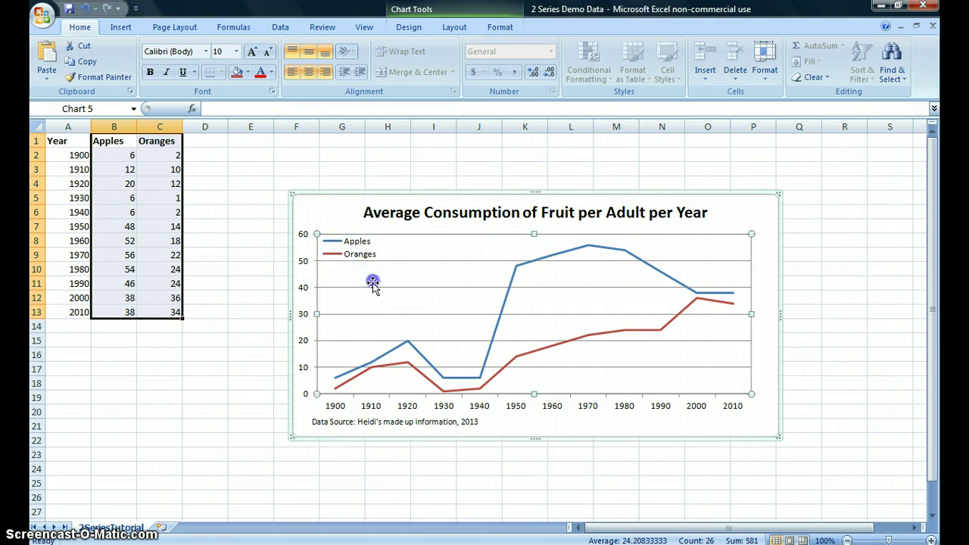